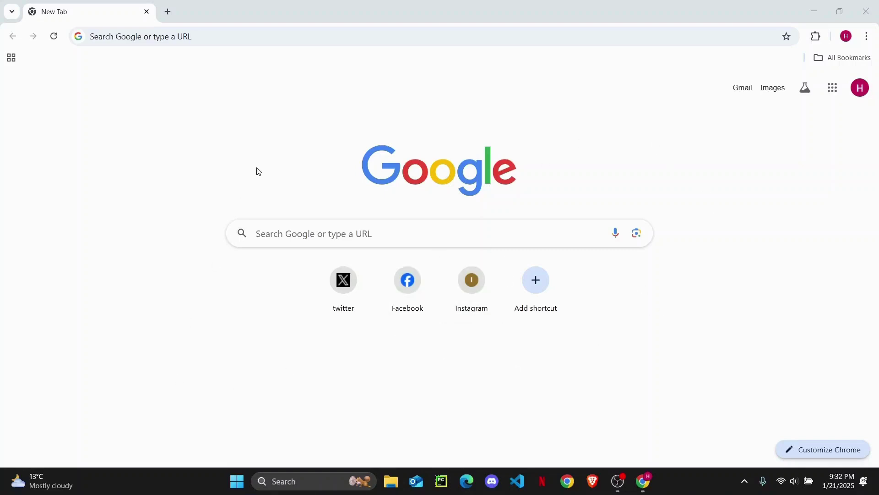
Search Google for 'hotmail recovery'.
click(207, 38)
text(hotmail)
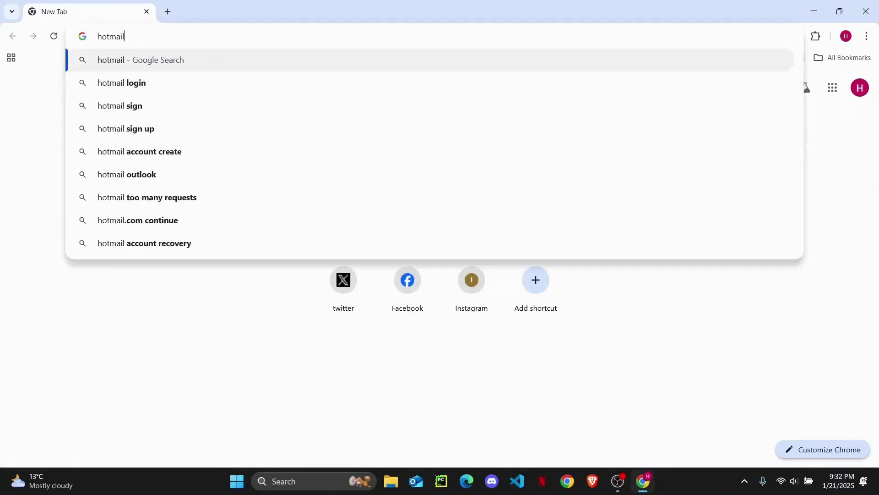
text( recovery)
key(Return)
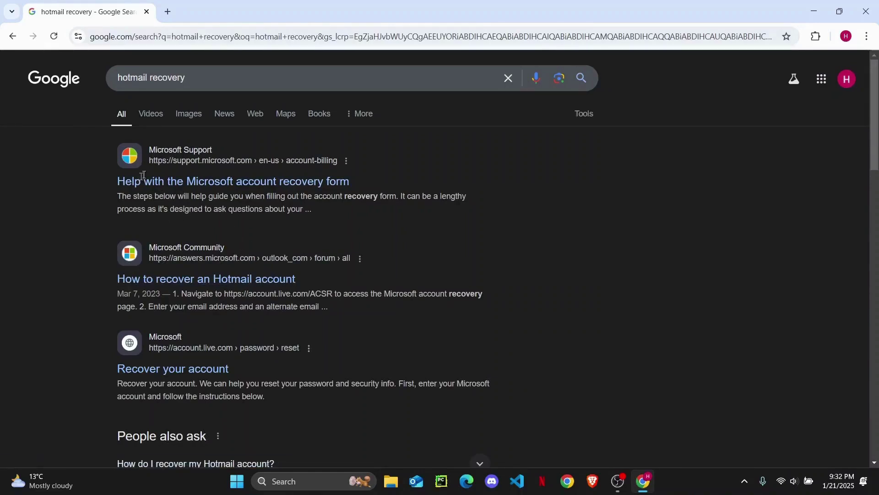
Open Microsoft's recovery-form help article in a new tab and return to the search results.
drag(187, 186, 450, 4)
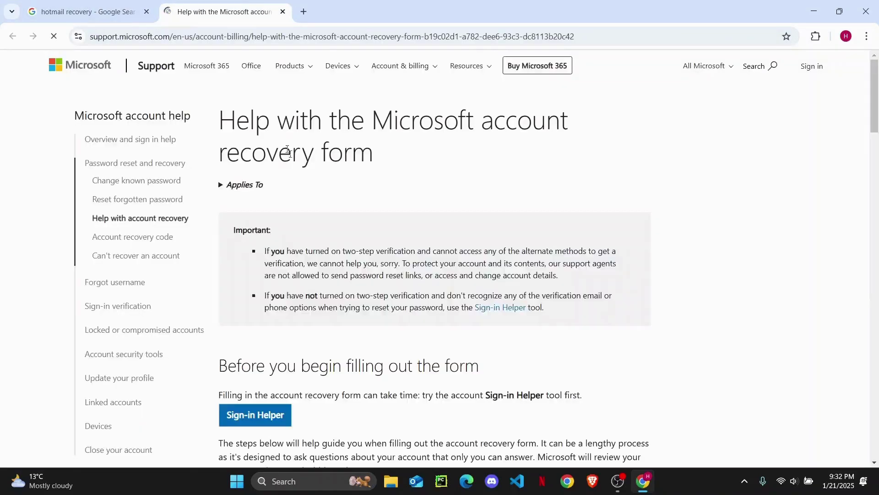
scroll(361, 287, down, 1)
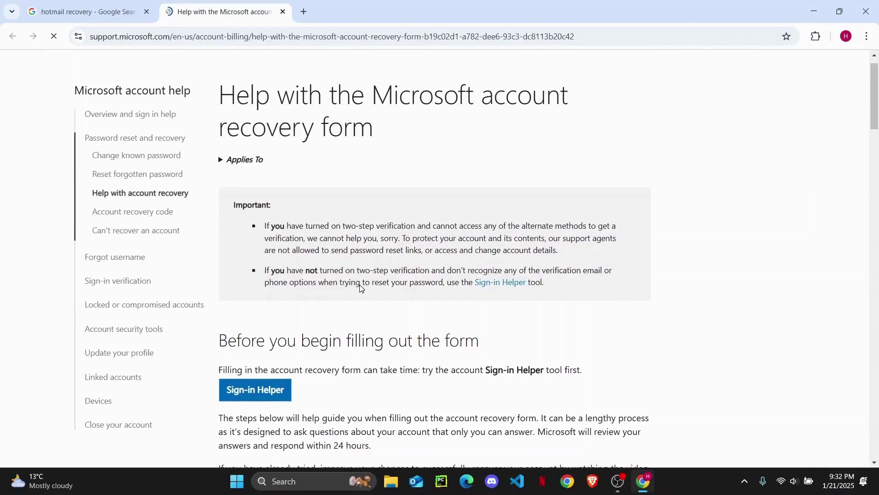
key(ctrl+shift+Tab)
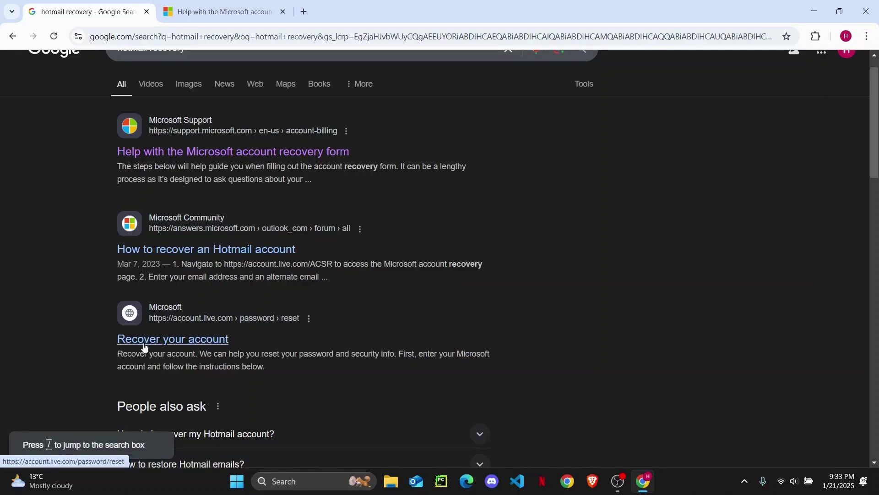
On the Recover your account page, fill in the saved Outlook account address and continue.
click(163, 341)
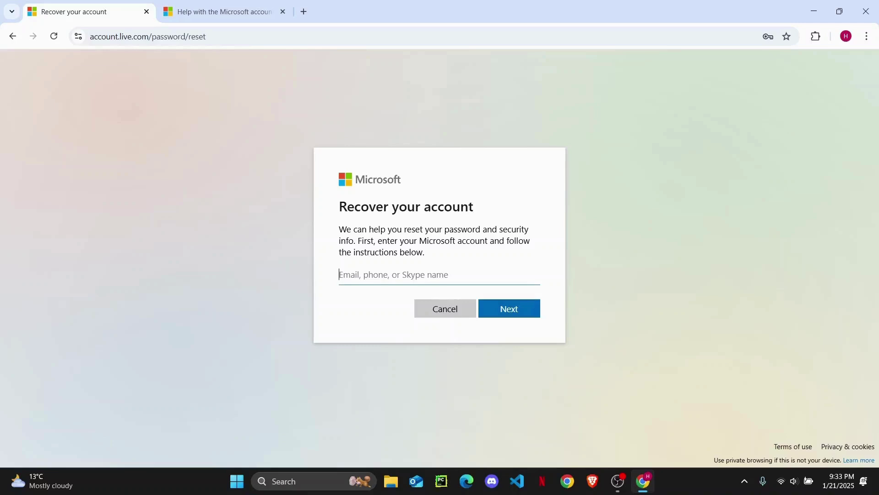
key(Down)
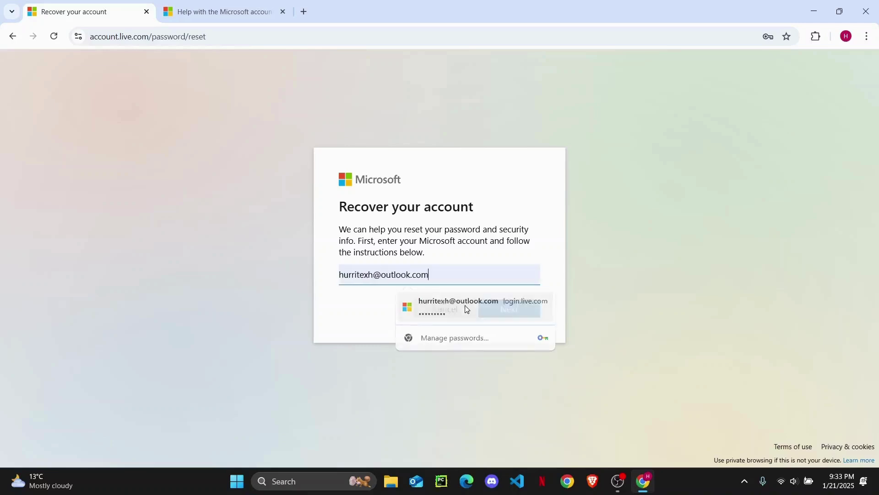
click(464, 306)
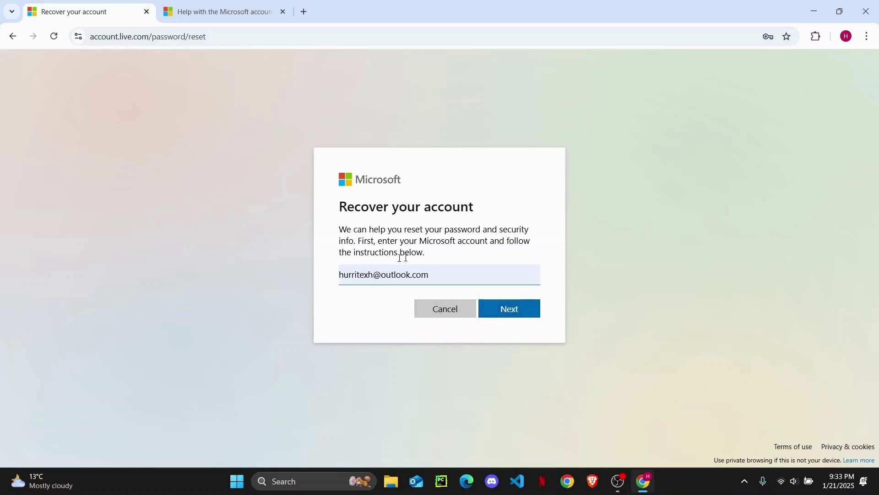
click(513, 320)
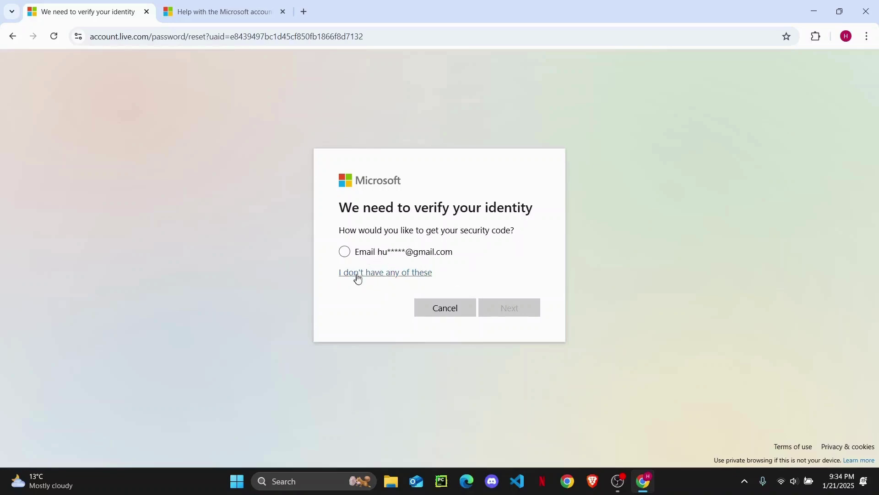
Choose 'I don't have any of these' and decline having a recovery code.
click(382, 275)
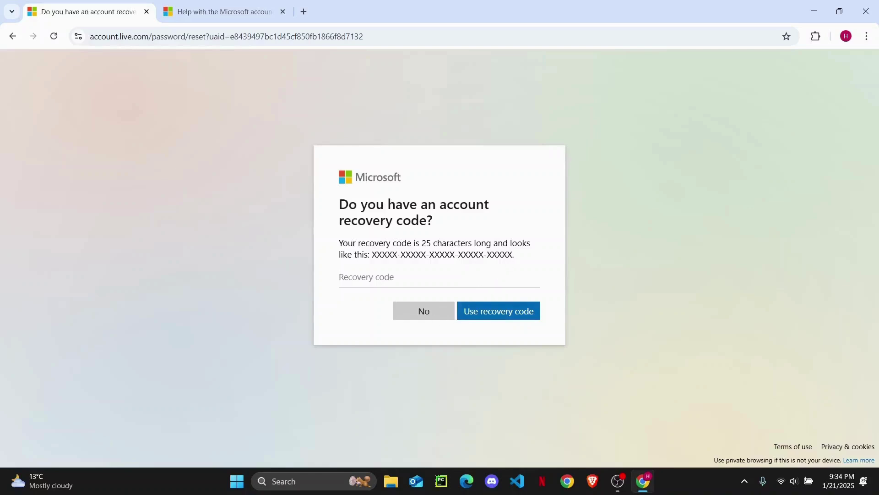
drag(370, 255, 448, 256)
drag(382, 255, 393, 295)
click(508, 255)
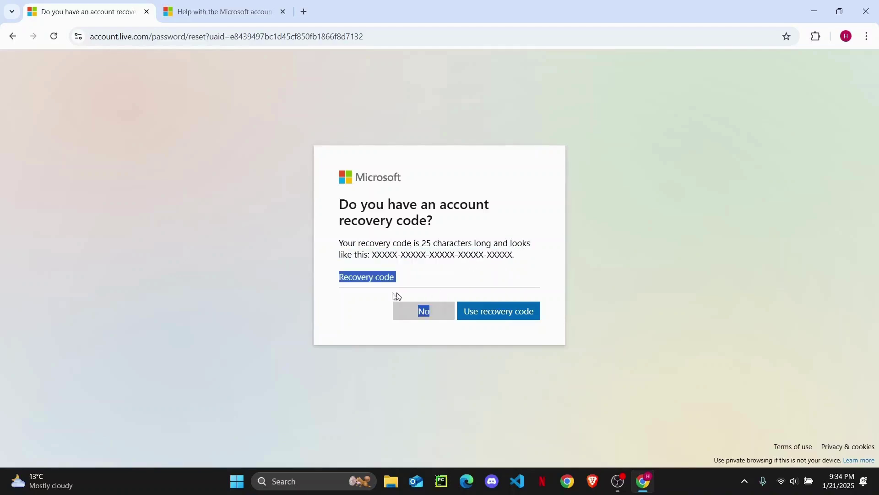
click(355, 295)
click(426, 315)
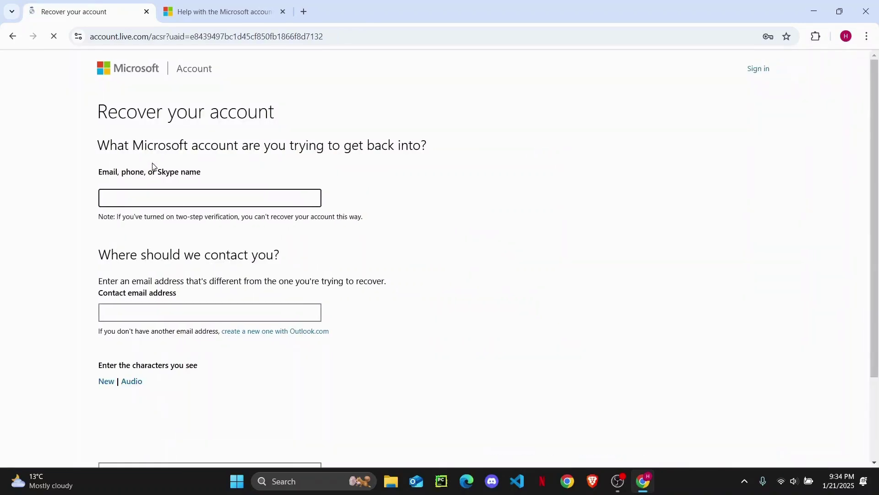
Fill the account field with the saved Outlook address.
text(bish)
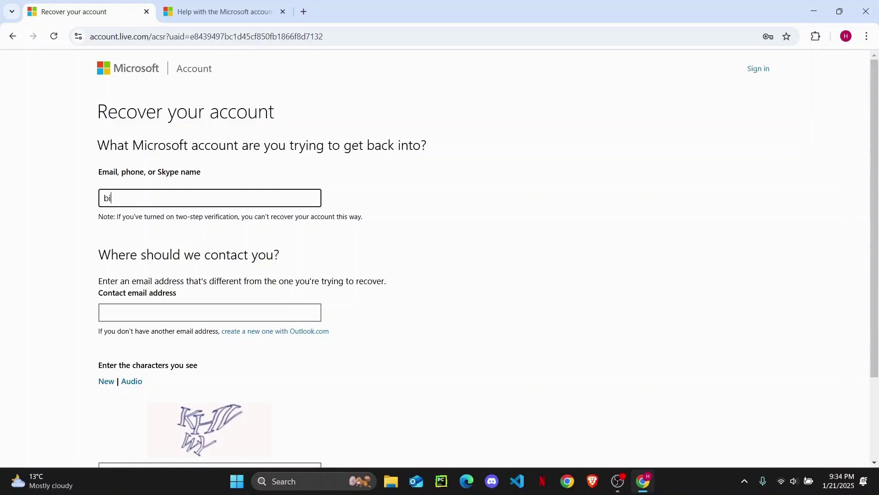
key(BackSpace)
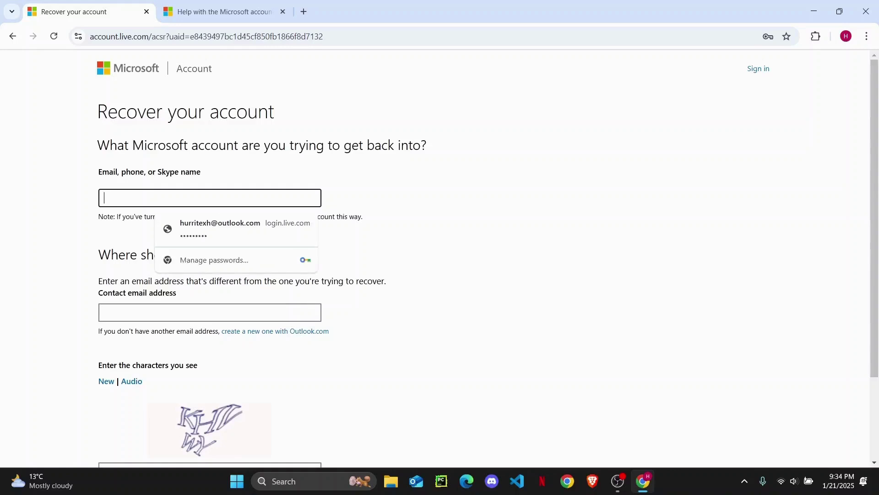
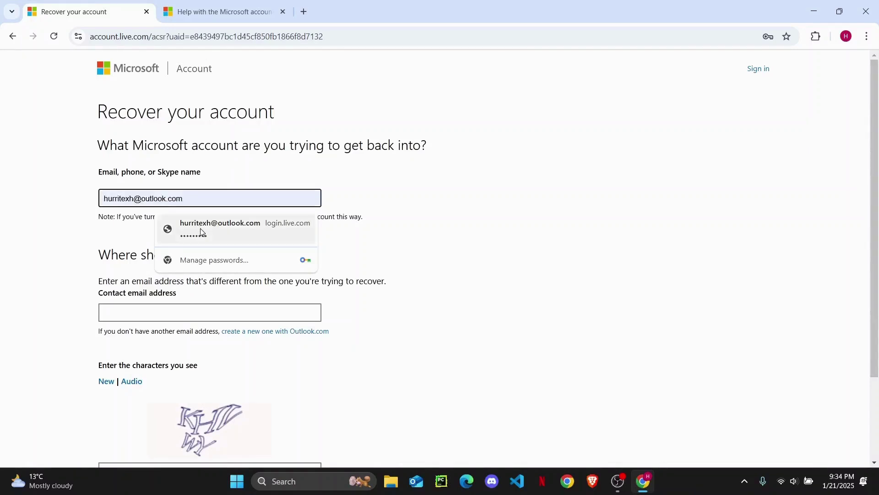
click(201, 233)
scroll(273, 320, down, 1)
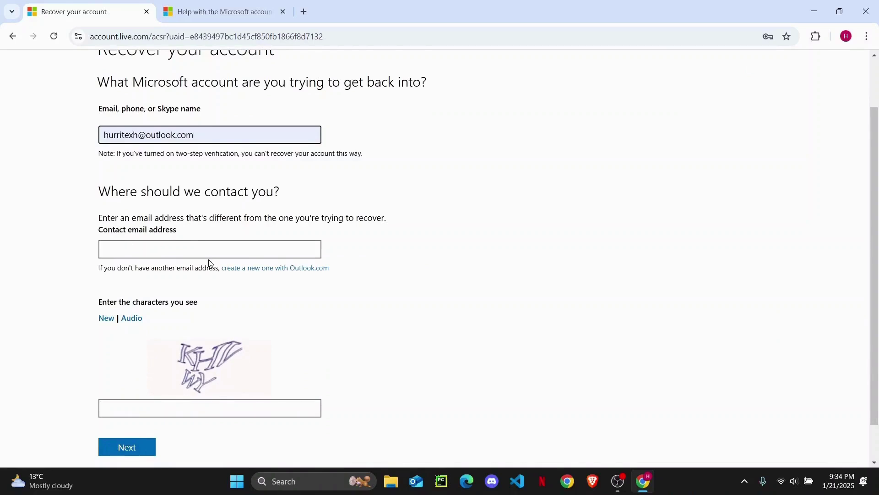
Enter a Gmail contact address and the captcha characters, then submit the form.
click(178, 254)
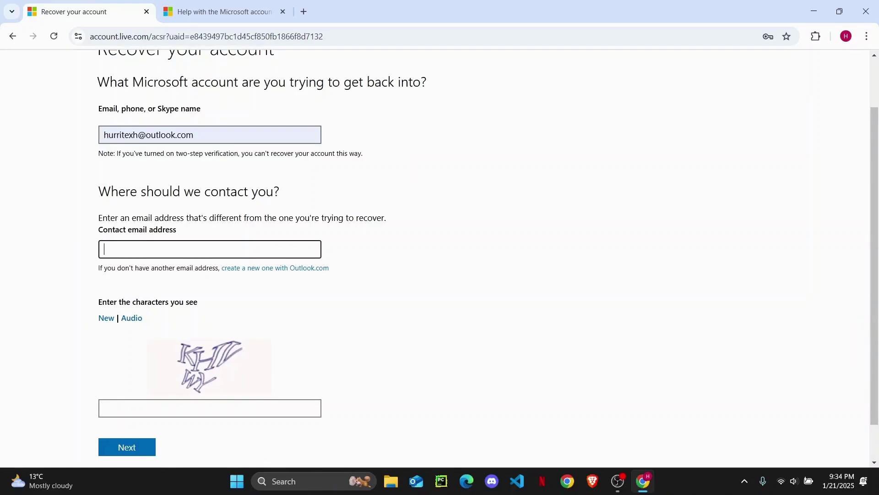
click(183, 408)
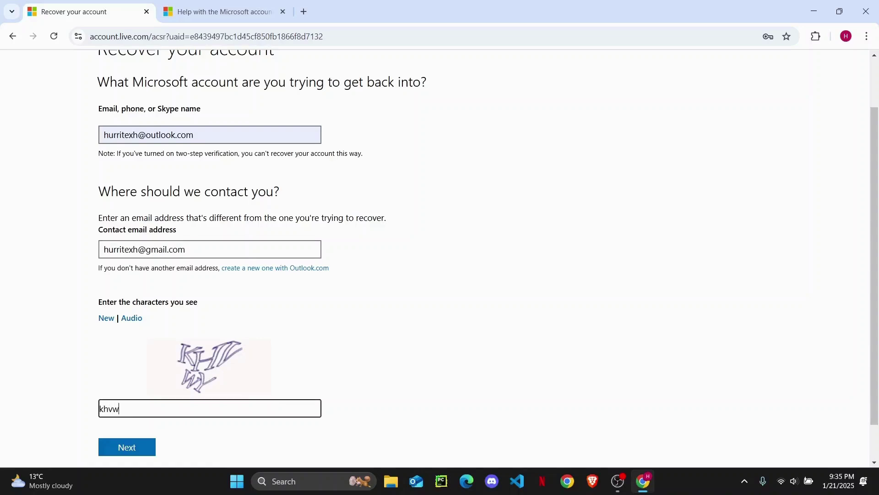
click(125, 448)
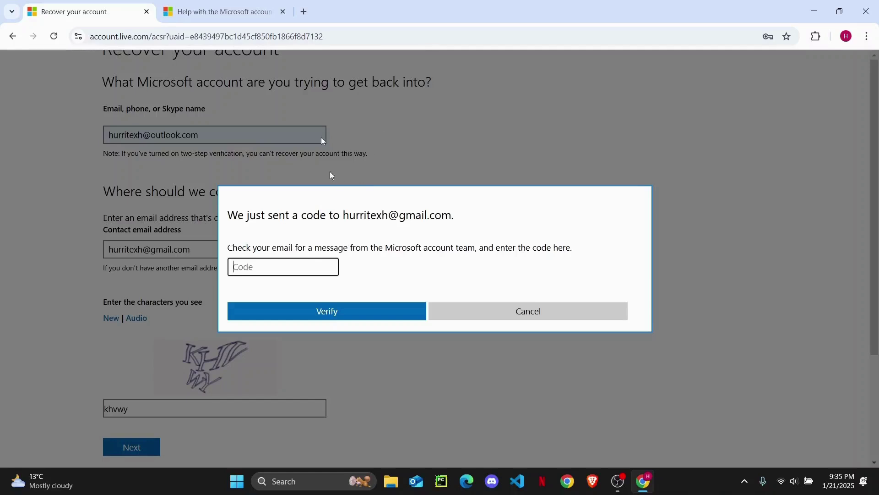
In a new Gmail tab, open the Microsoft security code email, select the code, then return to the recovery tab.
click(303, 12)
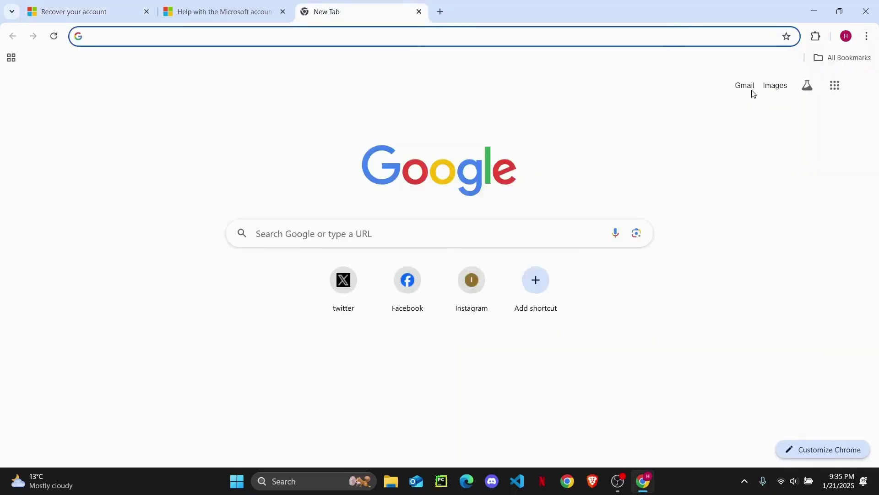
click(745, 89)
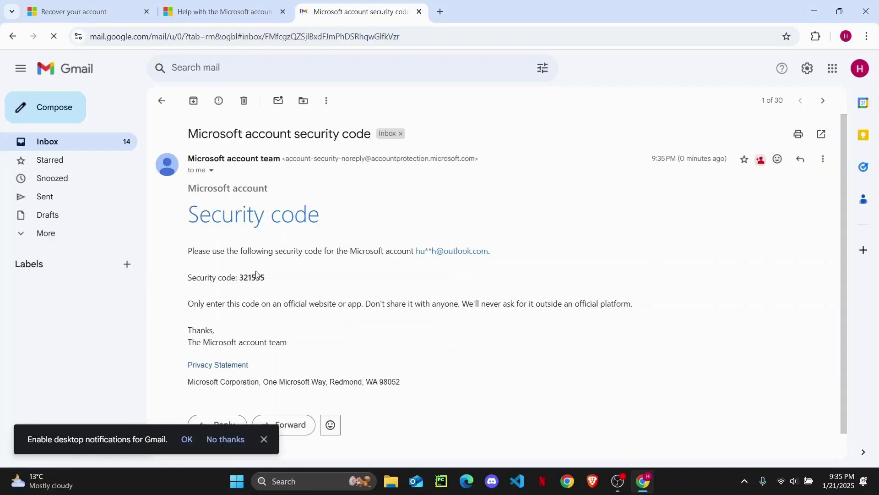
triple_click(256, 274)
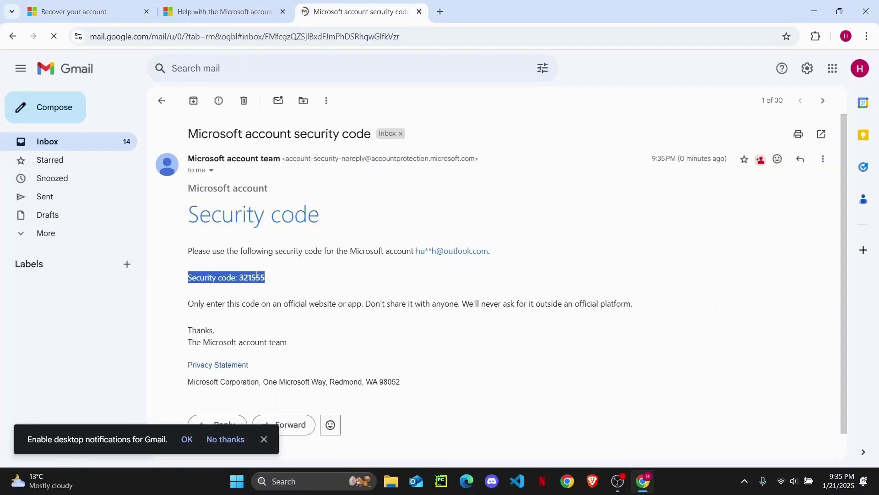
triple_click(257, 275)
click(257, 275)
triple_click(256, 275)
click(280, 287)
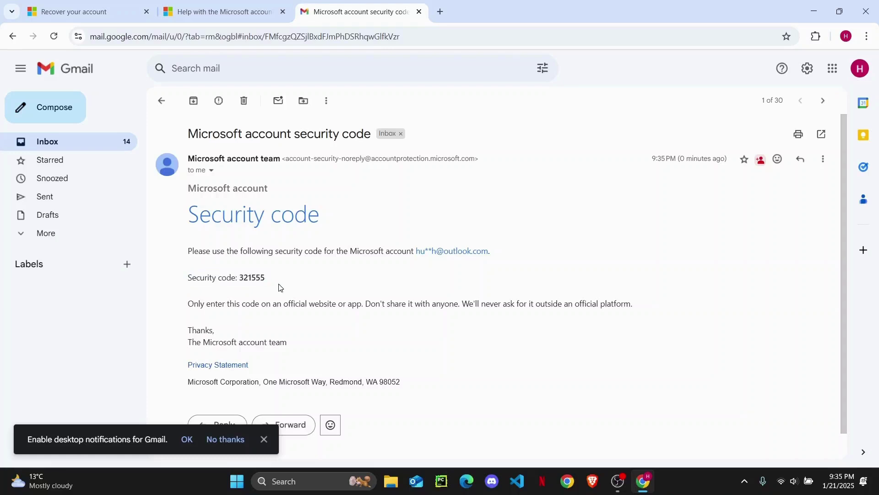
double_click(258, 276)
key(ctrl+c)
click(202, 14)
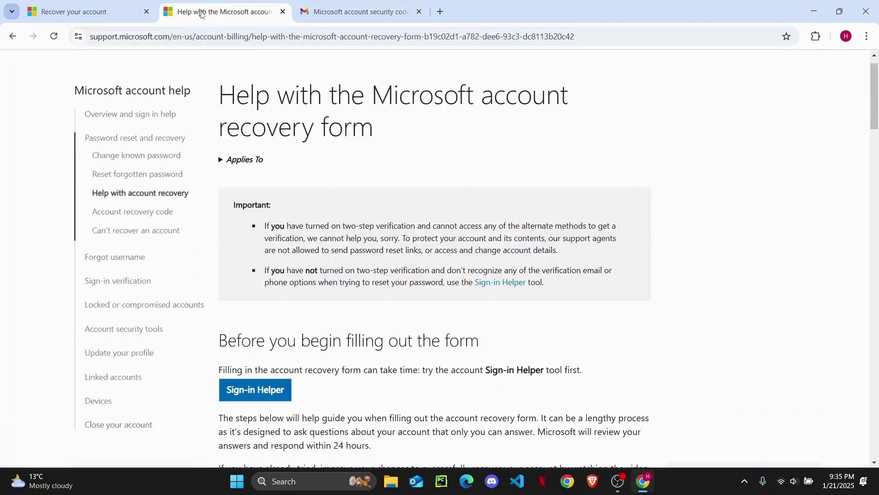
click(124, 13)
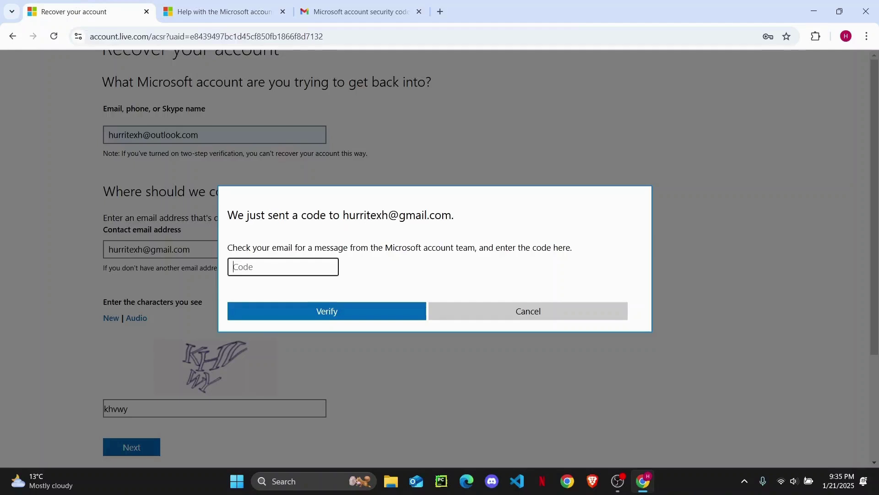
Paste and verify the security code, then enter the first and last name.
key(ctrl+v)
click(330, 311)
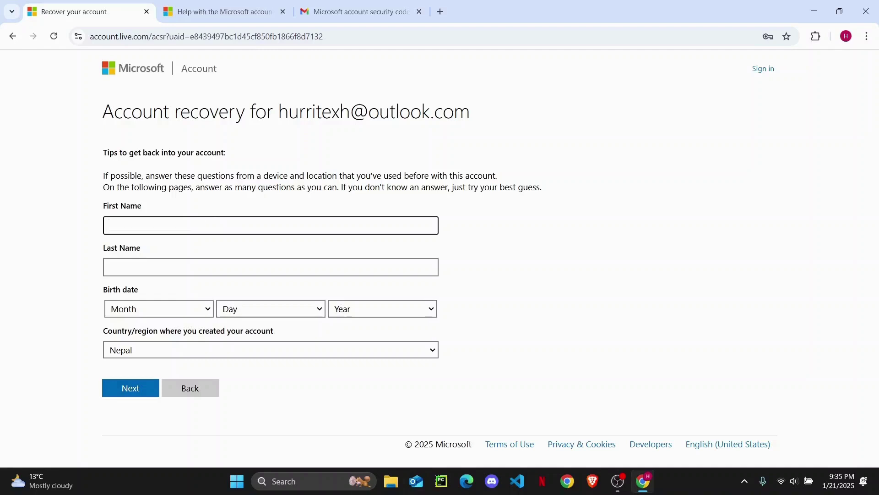
text(i)
click(271, 267)
text(TEx)
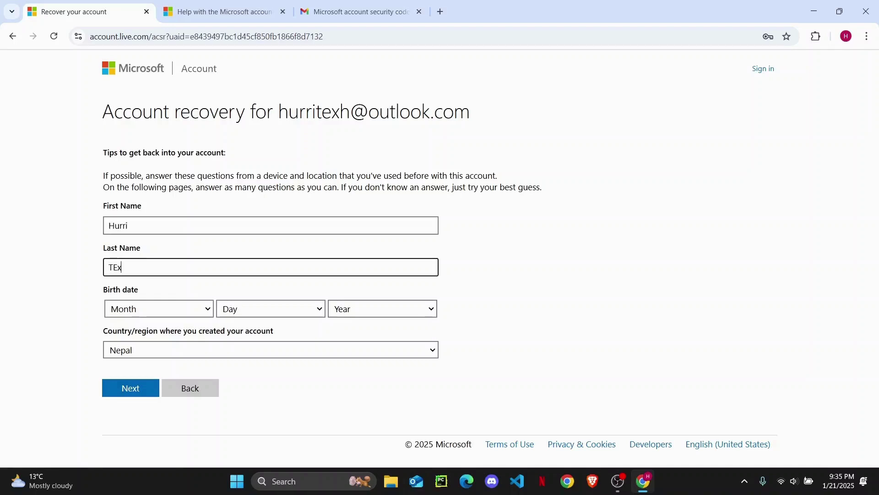
text(xh)
click(153, 311)
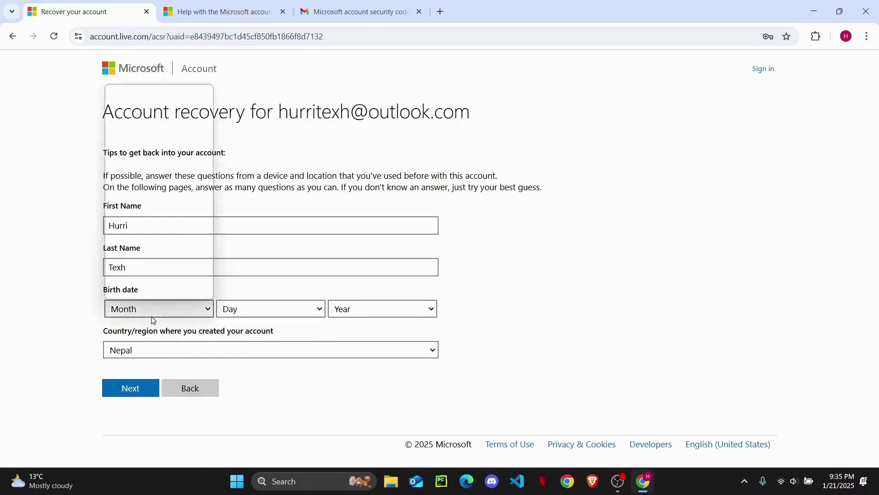
click(157, 243)
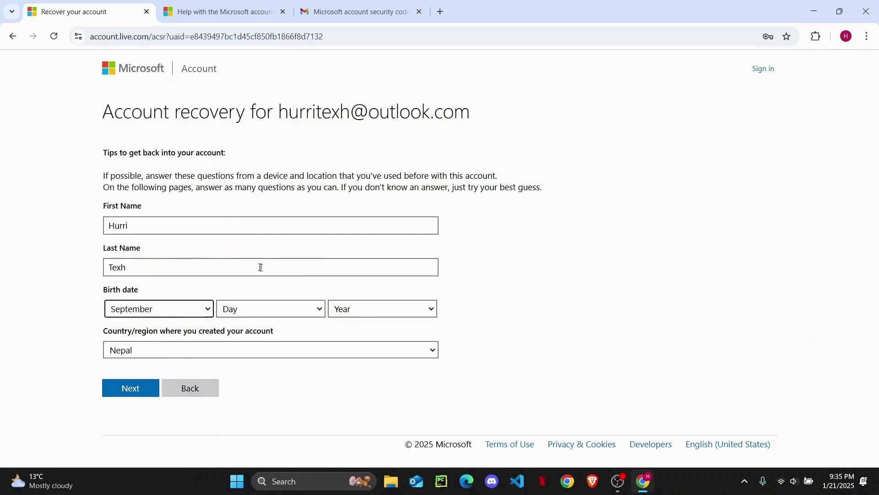
click(277, 308)
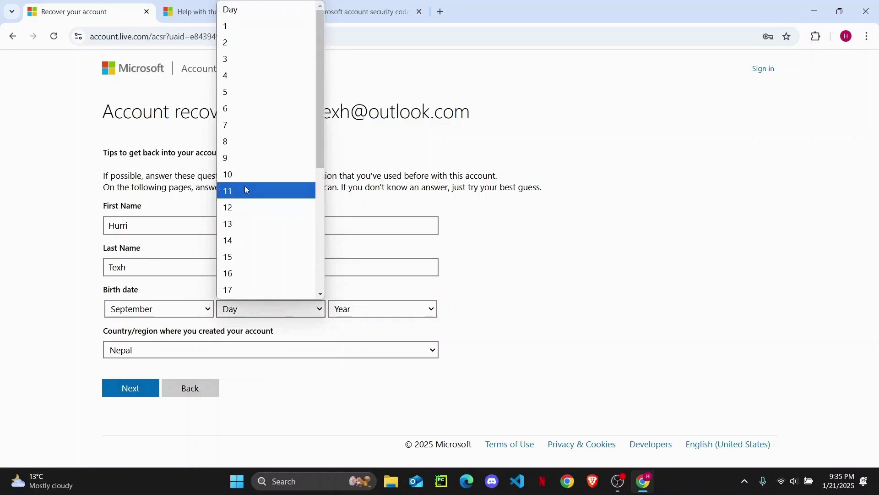
click(260, 271)
click(370, 310)
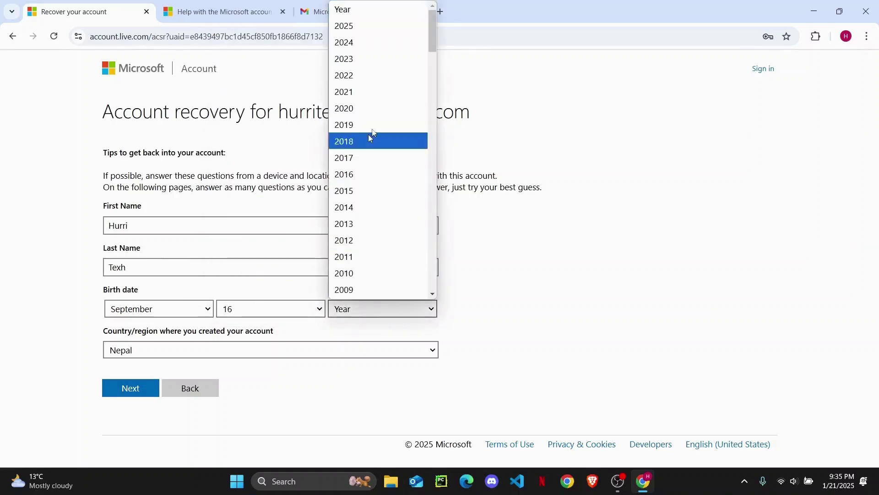
scroll(385, 223, down, 1)
scroll(385, 223, down, 2)
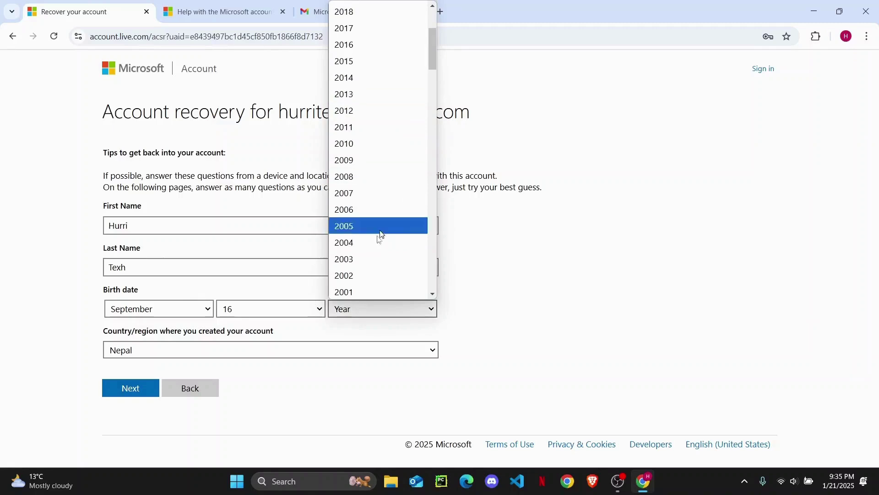
click(380, 275)
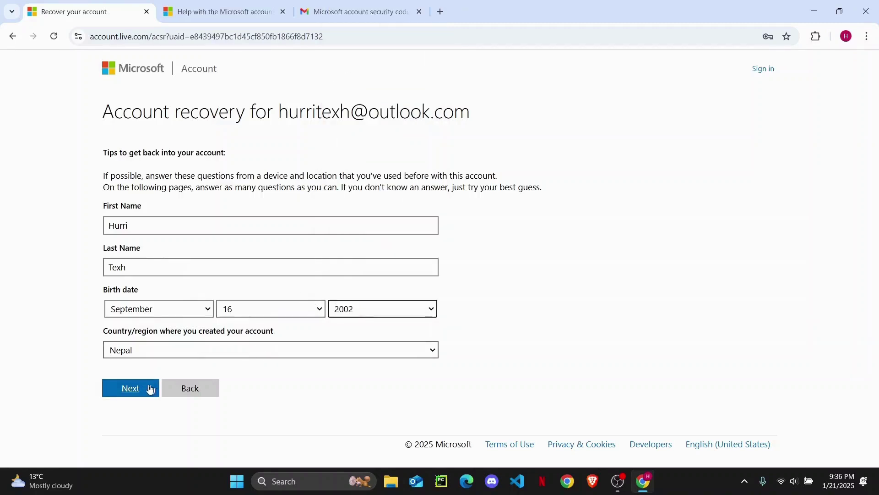
click(134, 388)
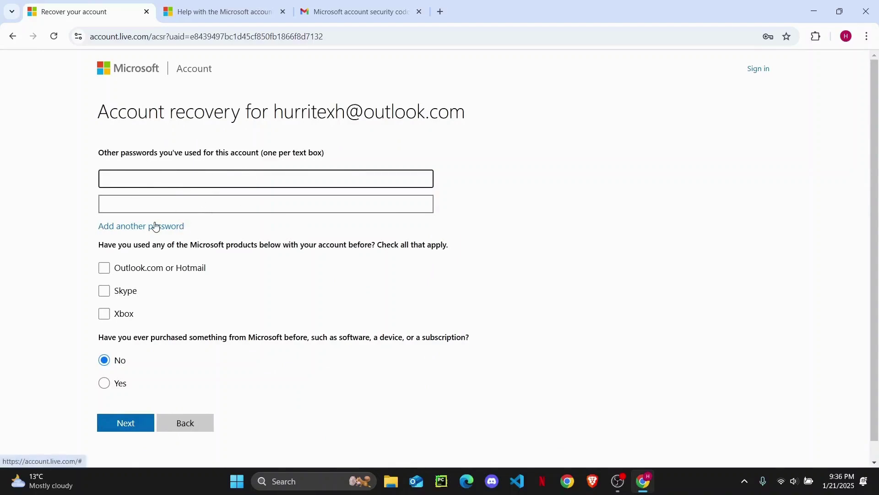
Tick Outlook.com or Hotmail as a used product and submit, leaving contact fields empty.
scroll(157, 226, down, 1)
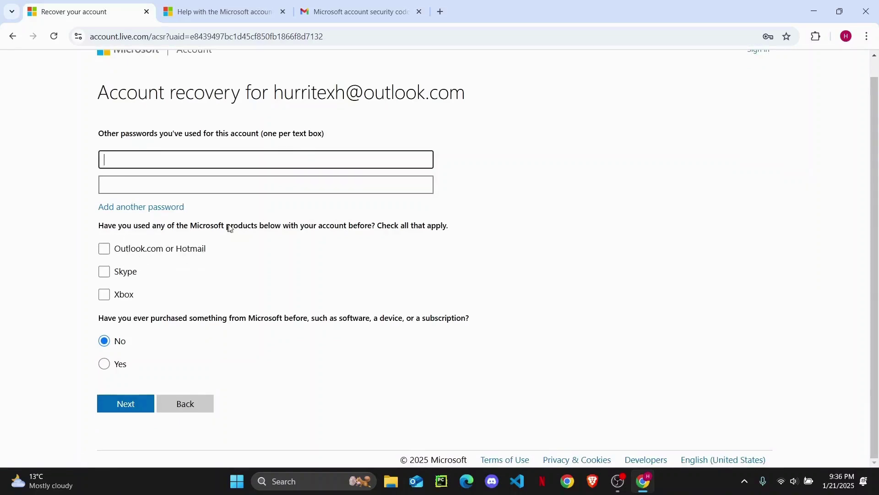
click(104, 254)
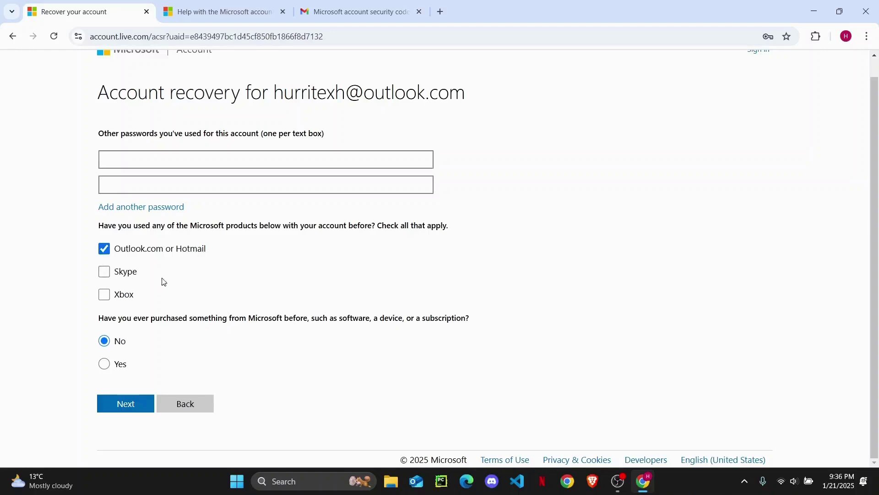
click(115, 407)
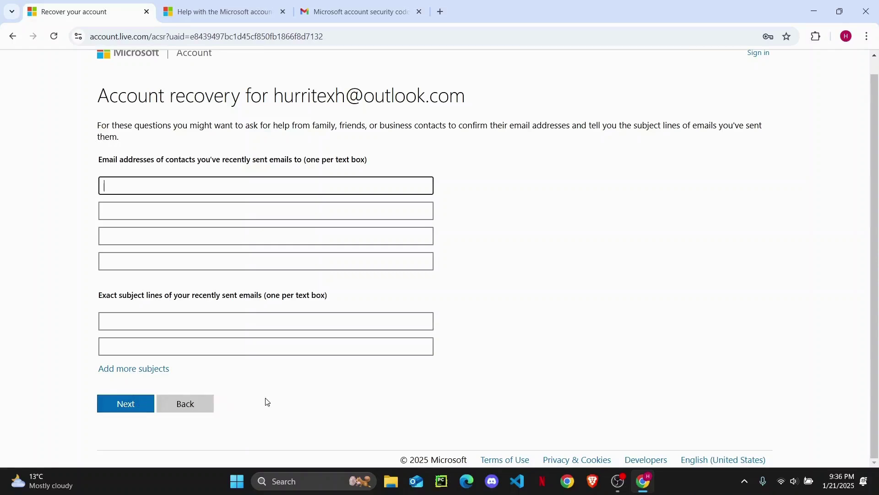
click(123, 402)
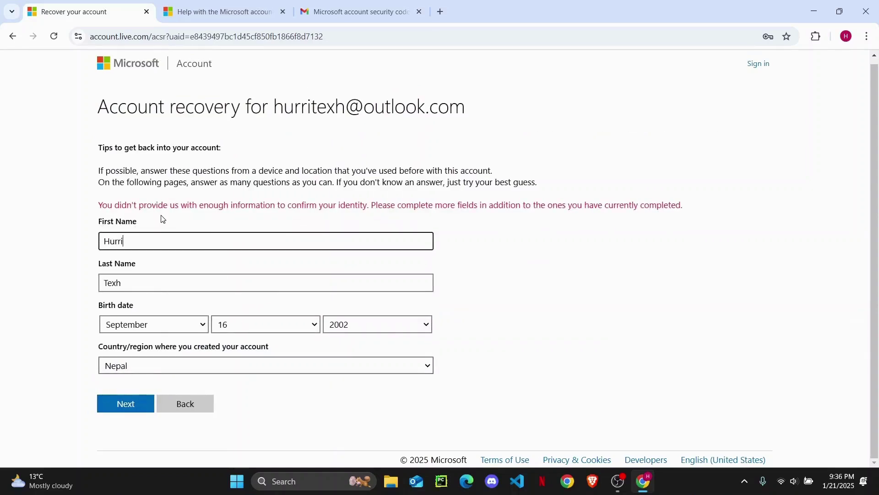
click(162, 219)
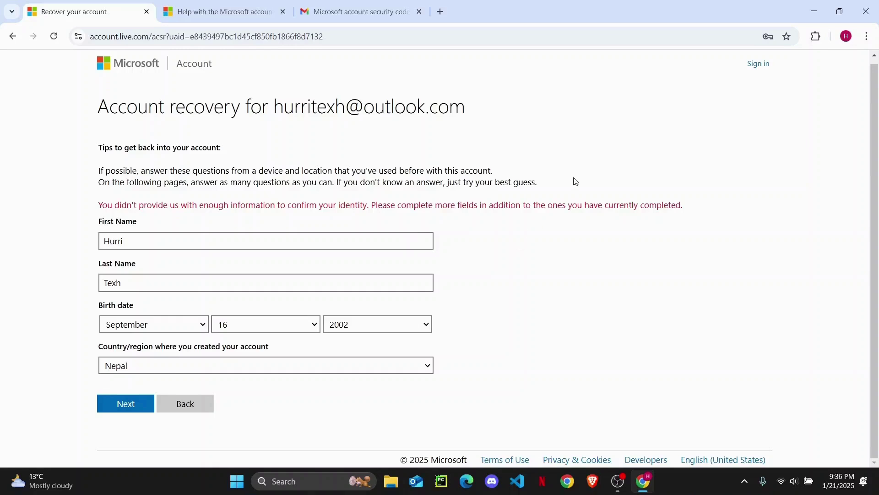